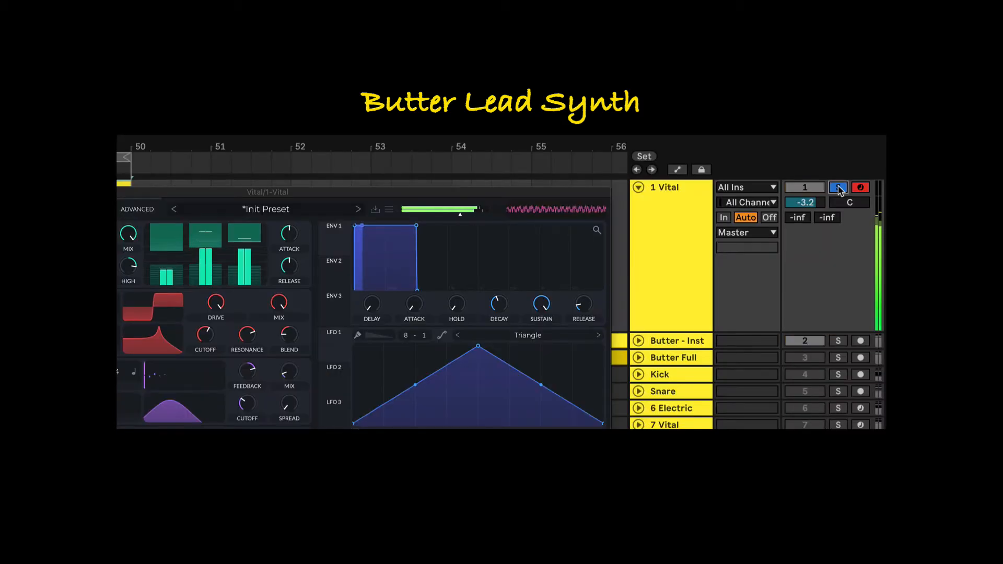
Step: Reset the Sax Lead patch on the Vital track to an initialized preset
left_click(838, 187)
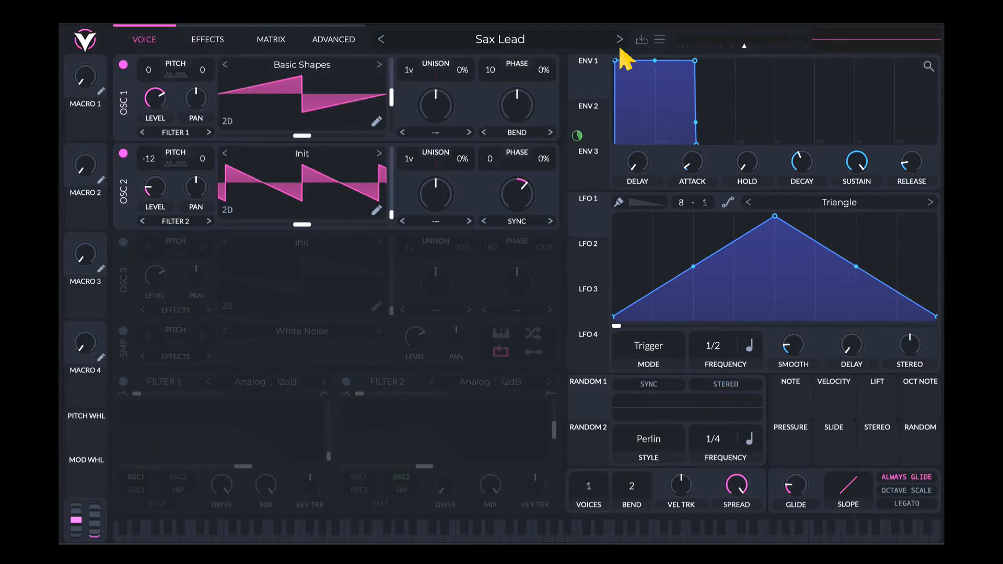
left_click(658, 38)
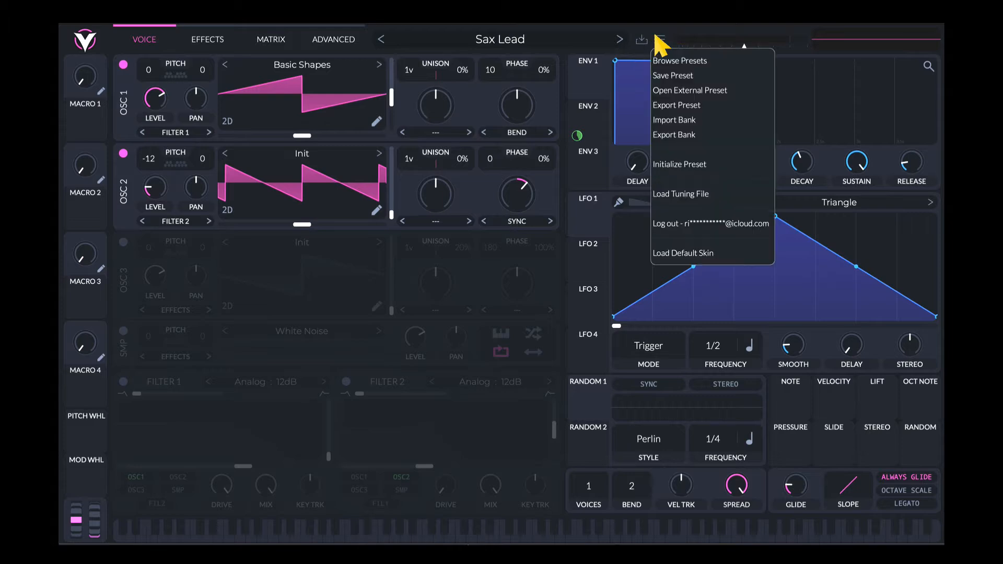
left_click(708, 165)
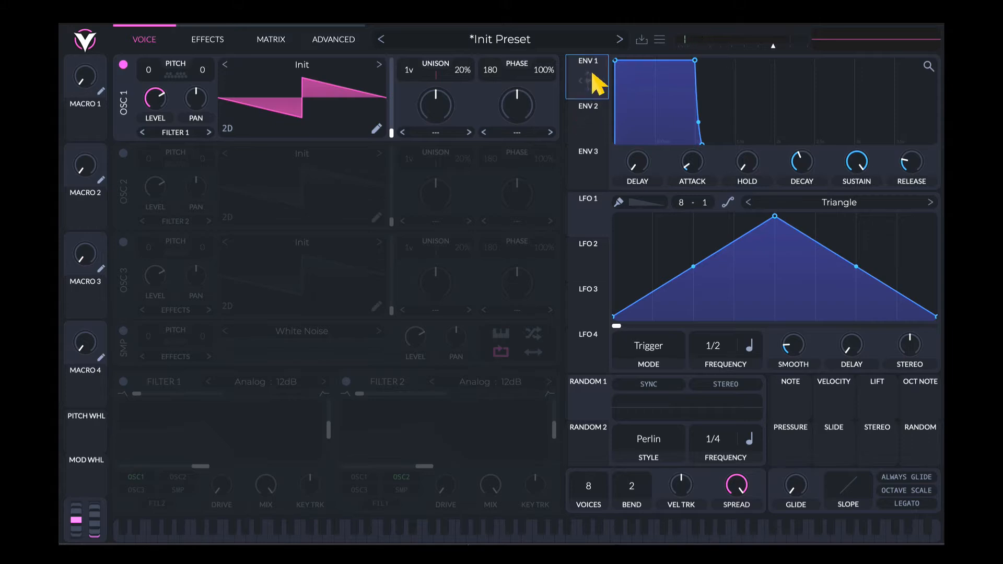
Step: Shorten envelope 1's release slightly and set oscillator 1's phase to 0 with 0% phase randomization
mouse_move(689, 174)
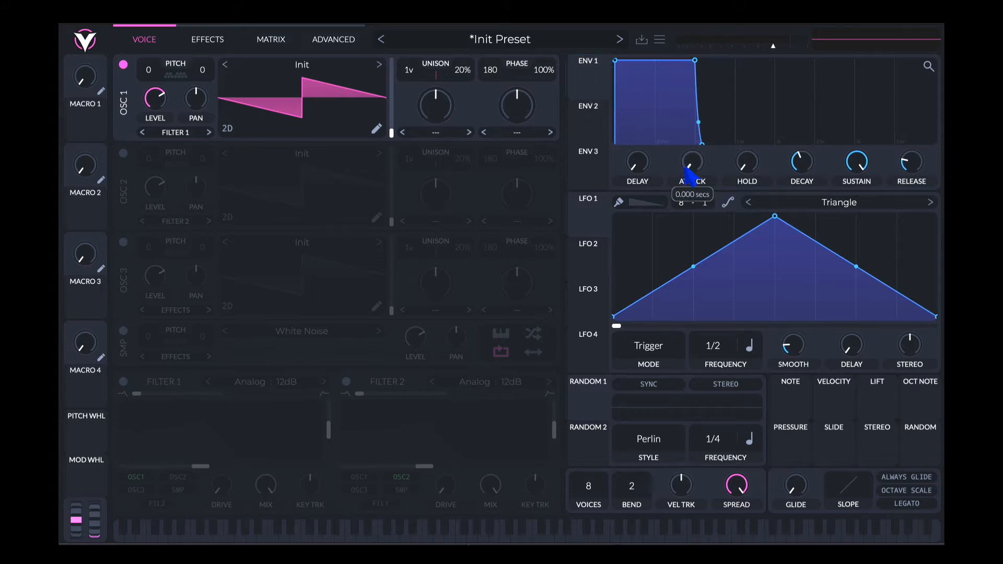
left_click_drag(904, 163, 905, 170)
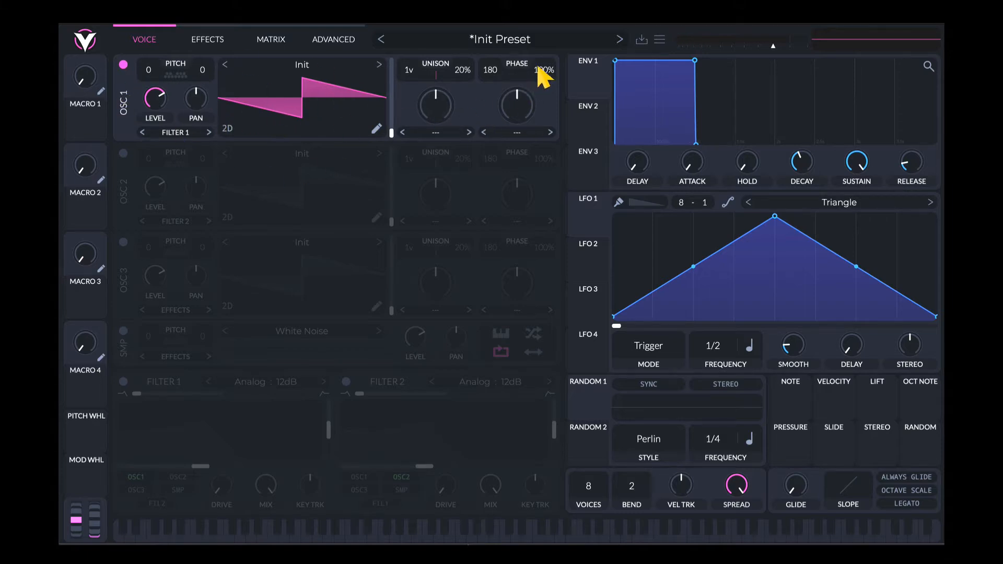
left_click_drag(541, 73, 542, 79)
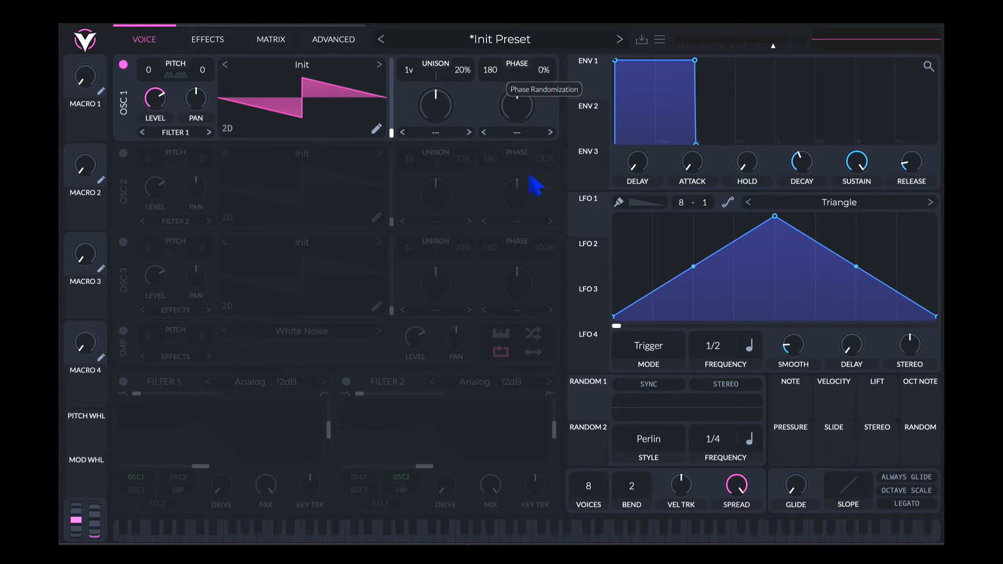
left_click_drag(489, 73, 491, 81)
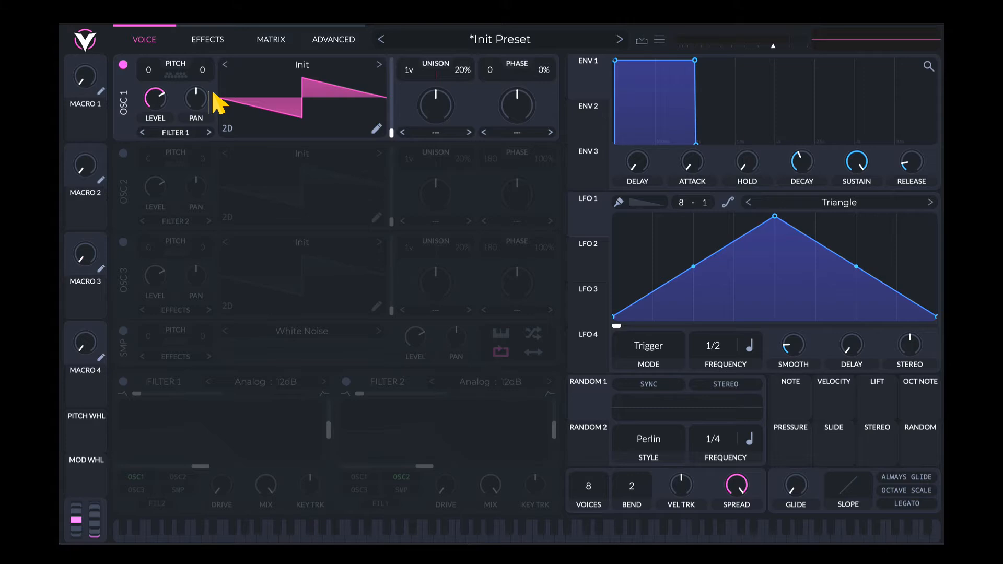
Step: Enable oscillator 2 transposed to -12 semitones, with phase 0 and phase randomization 0%
left_click(122, 153)
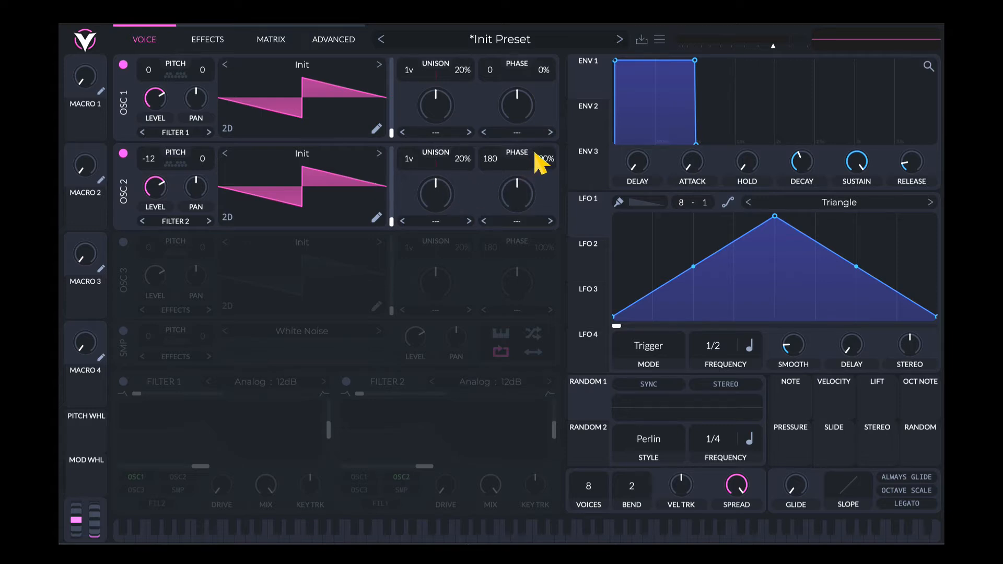
left_click_drag(534, 153, 533, 270)
left_click_drag(488, 159, 489, 214)
left_click_drag(485, 273, 490, 252)
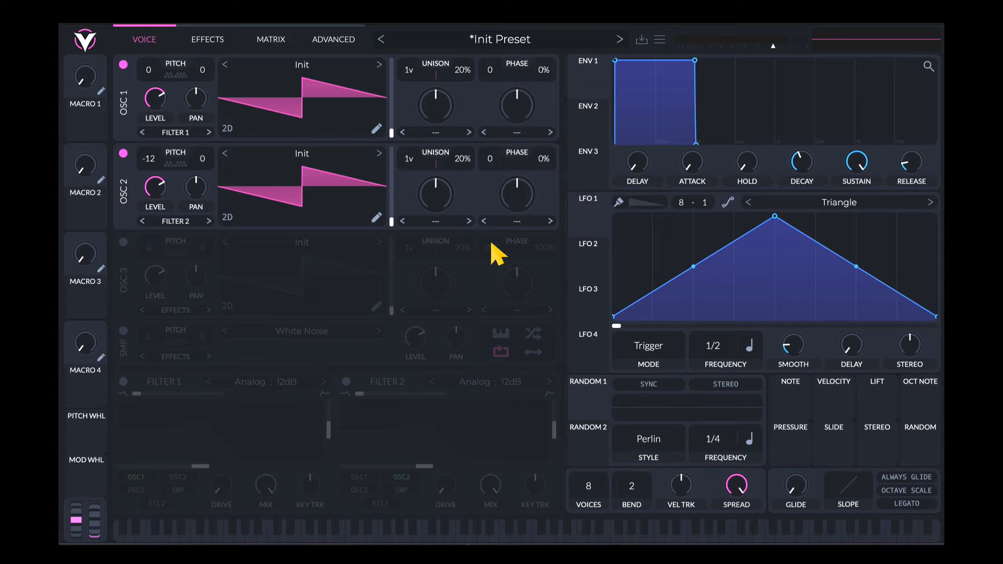
Step: Set oscillator 2's phase distortion to Sync and raise the sync amount, with oscillator 1 switched off
left_click(513, 220)
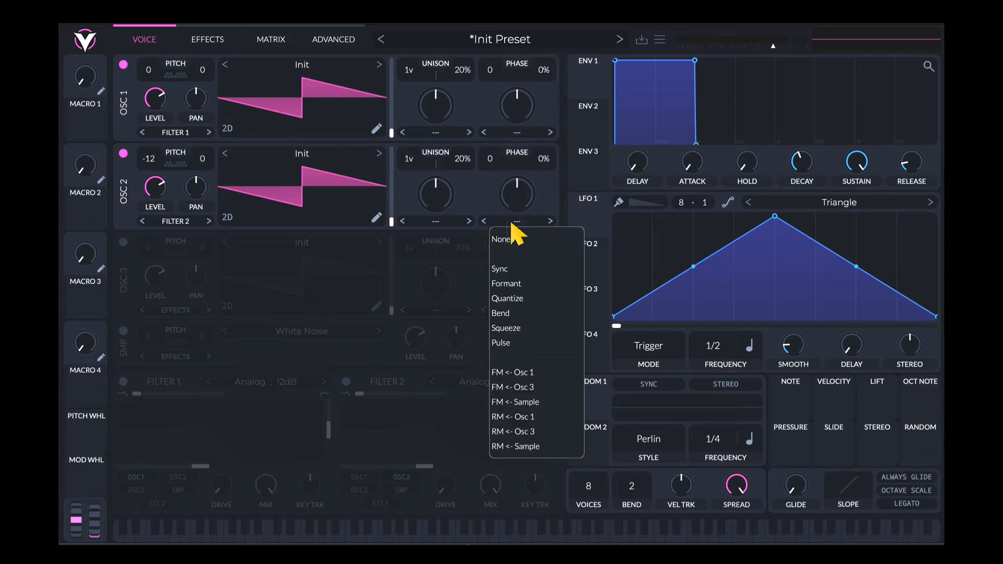
left_click(519, 270)
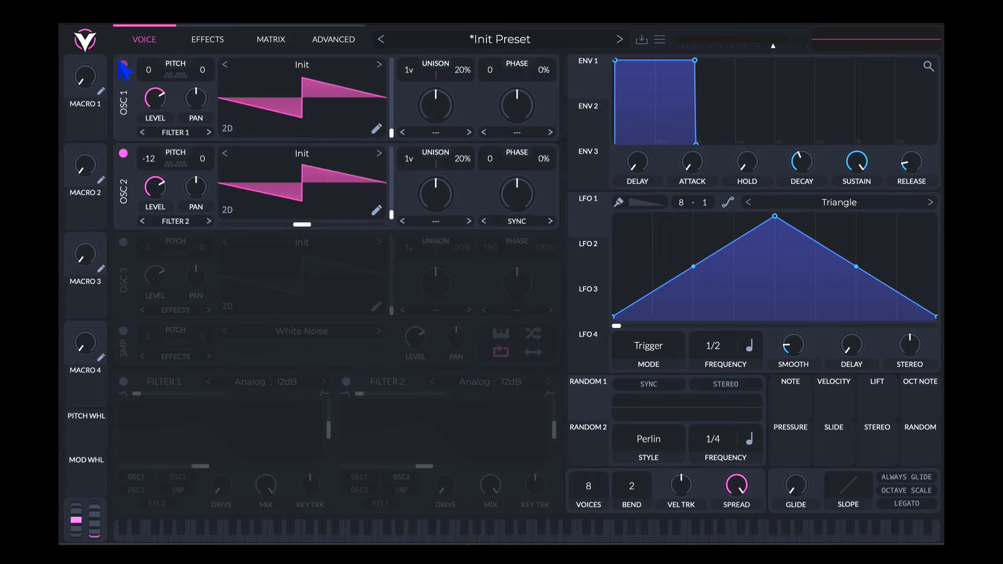
left_click(122, 64)
mouse_move(518, 196)
left_mouse_down()
mouse_move(519, 156)
mouse_move(515, 185)
left_mouse_up()
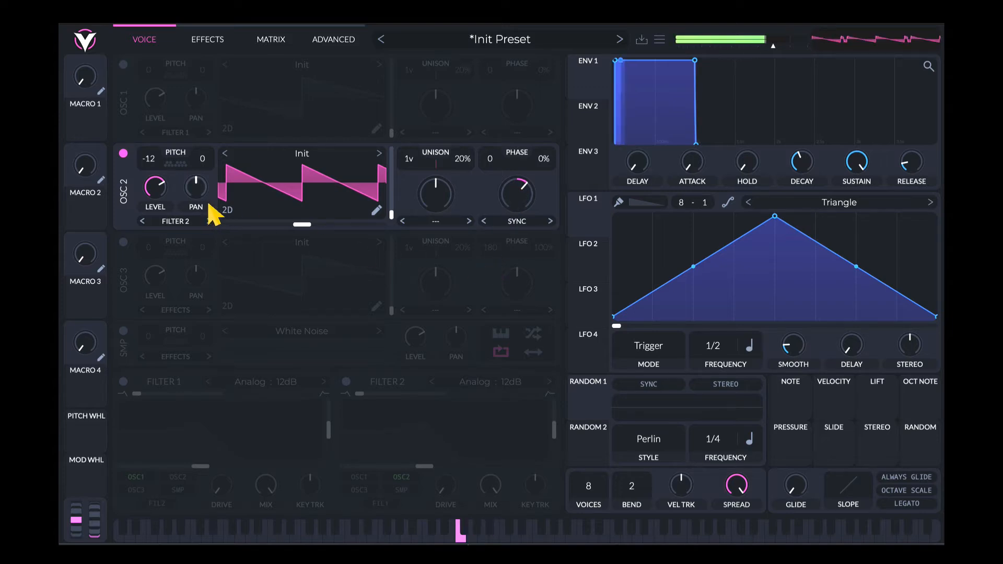
Step: Lower oscillator 2's level and switch oscillator 1 back on to balance the two
left_click_drag(156, 189, 156, 215)
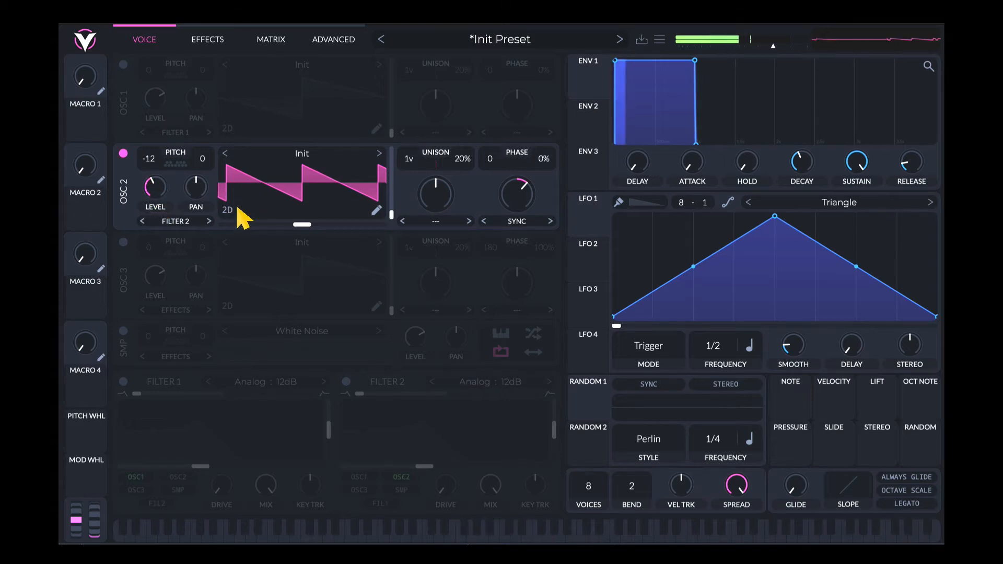
left_click(124, 65)
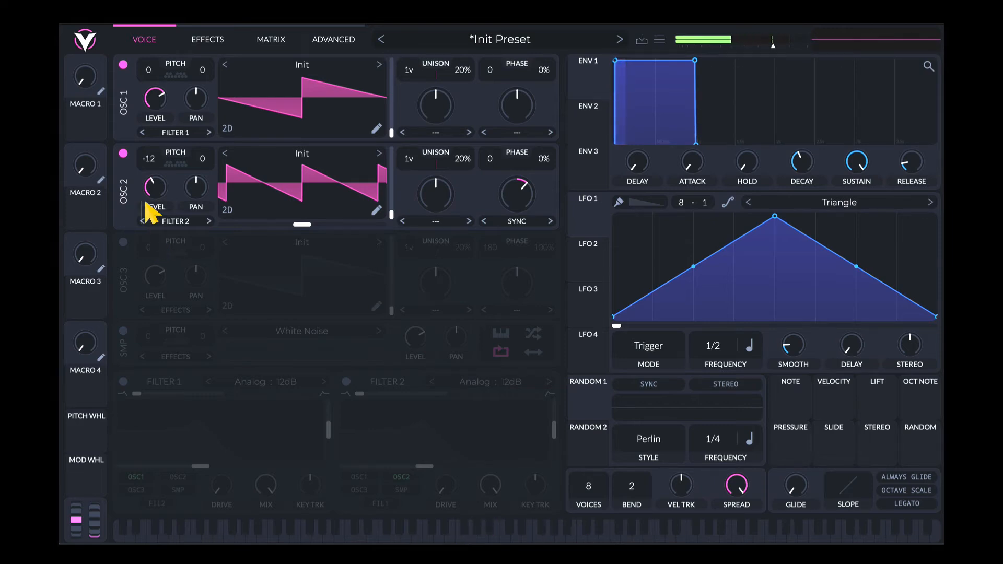
mouse_move(147, 179)
left_mouse_down()
mouse_move(146, 196)
mouse_move(151, 181)
left_mouse_up()
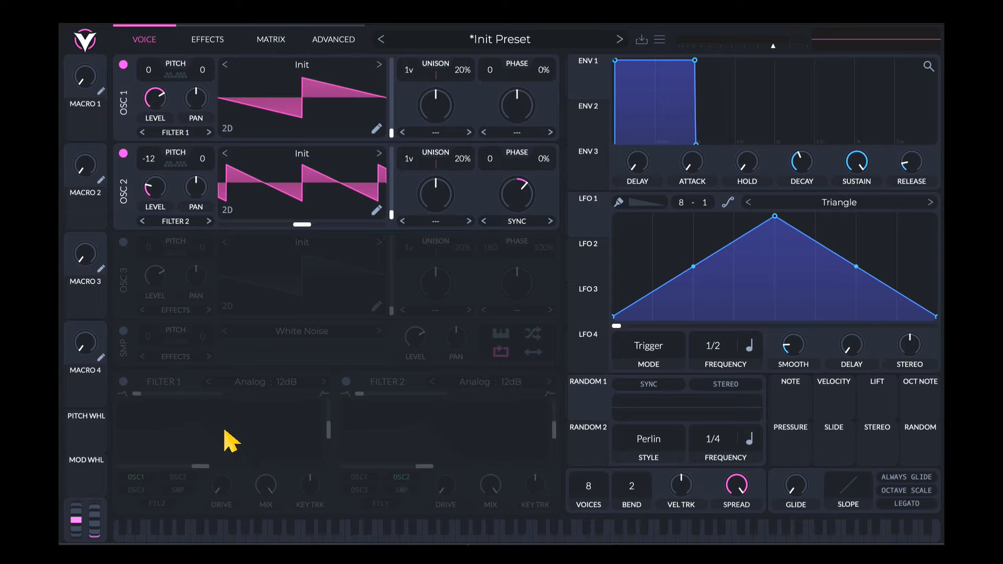
Step: Audition filter 1 with different resonance and cutoff settings, and switch it back off
left_click(124, 381)
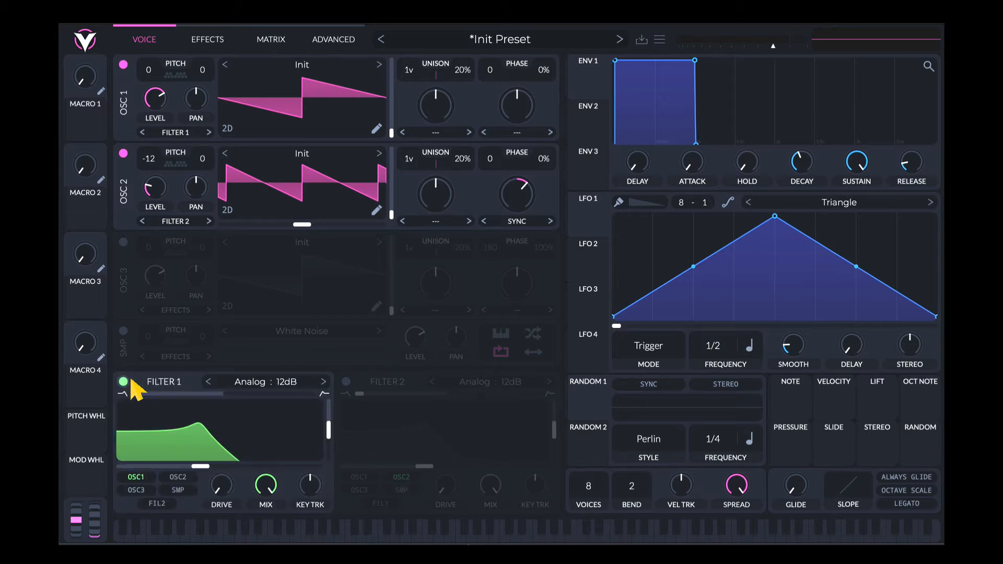
left_click_drag(327, 428, 326, 408)
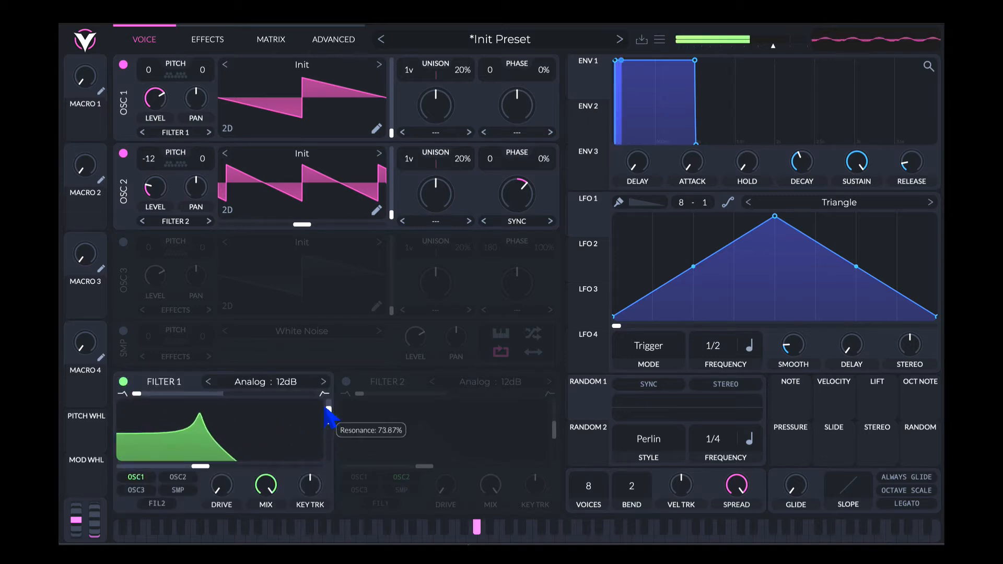
mouse_move(201, 466)
left_mouse_down()
mouse_move(244, 465)
mouse_move(194, 466)
left_mouse_up()
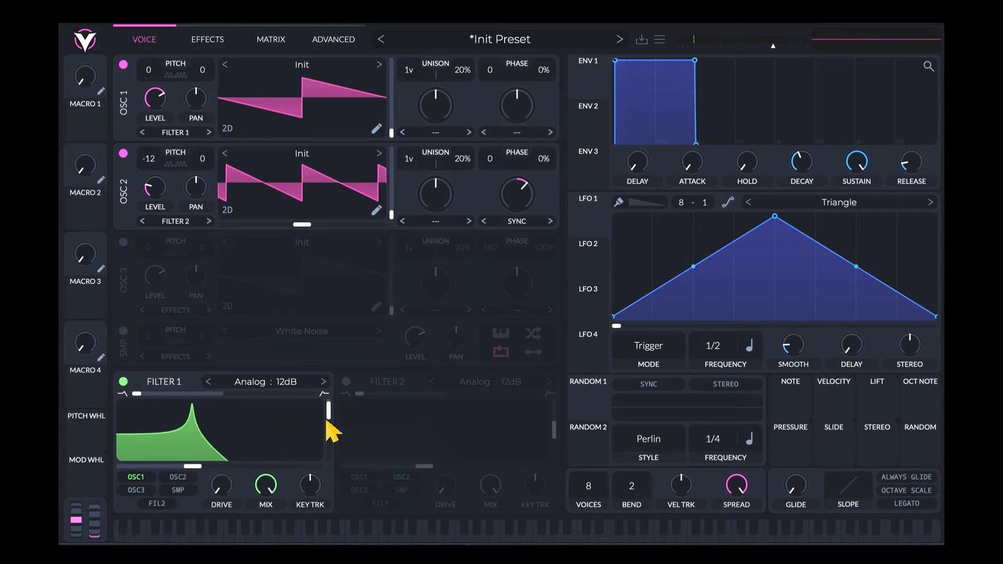
left_click_drag(323, 406, 327, 478)
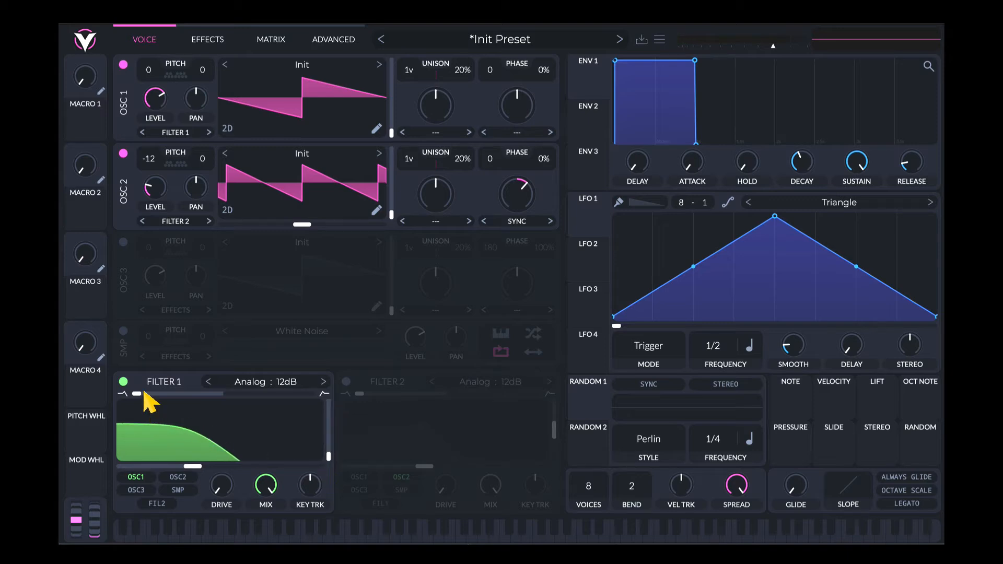
left_click(124, 382)
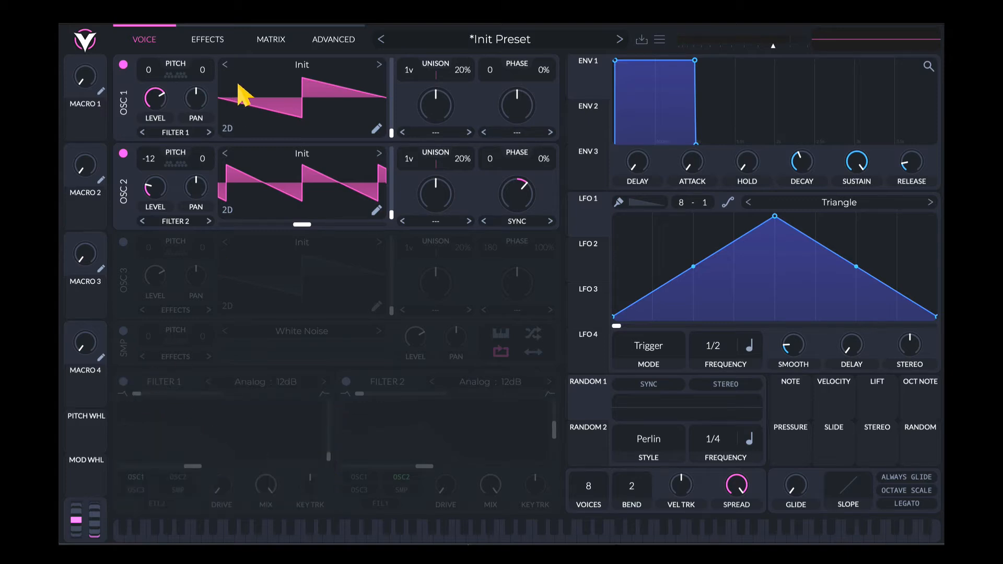
Step: Enable the Distortion effect with the Soft Clip type and its filter set to Pre
left_click(208, 39)
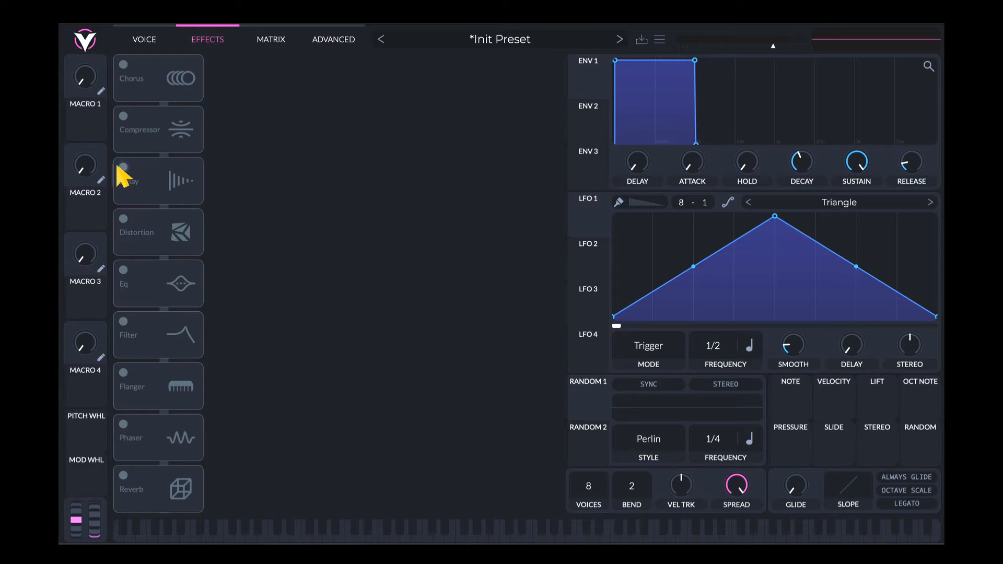
left_click(124, 219)
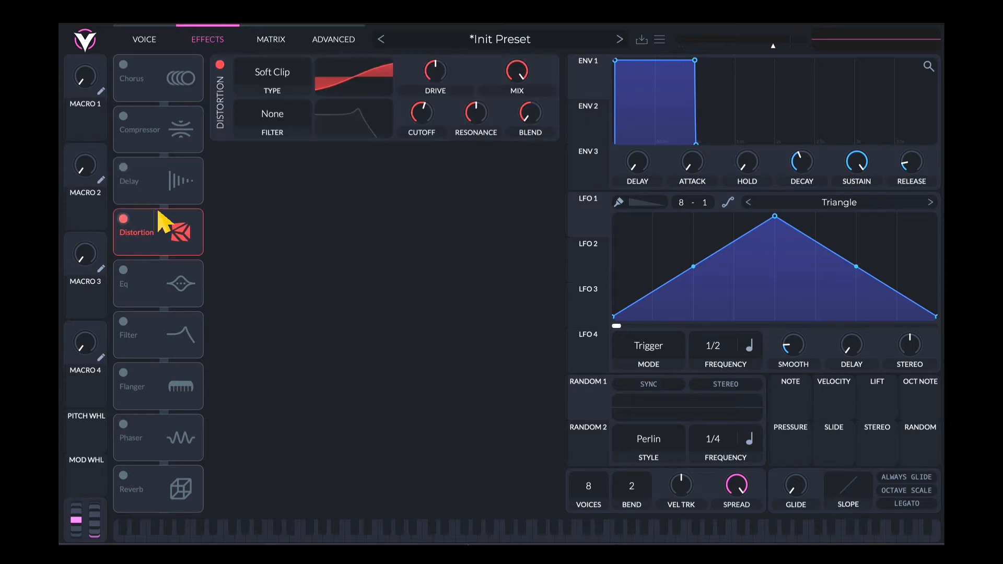
left_click(272, 116)
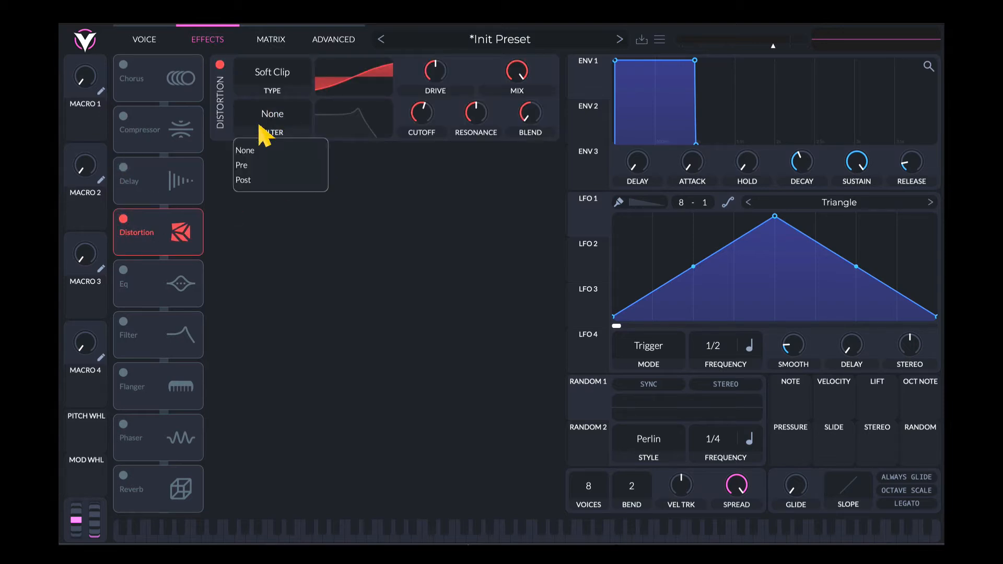
left_click(254, 166)
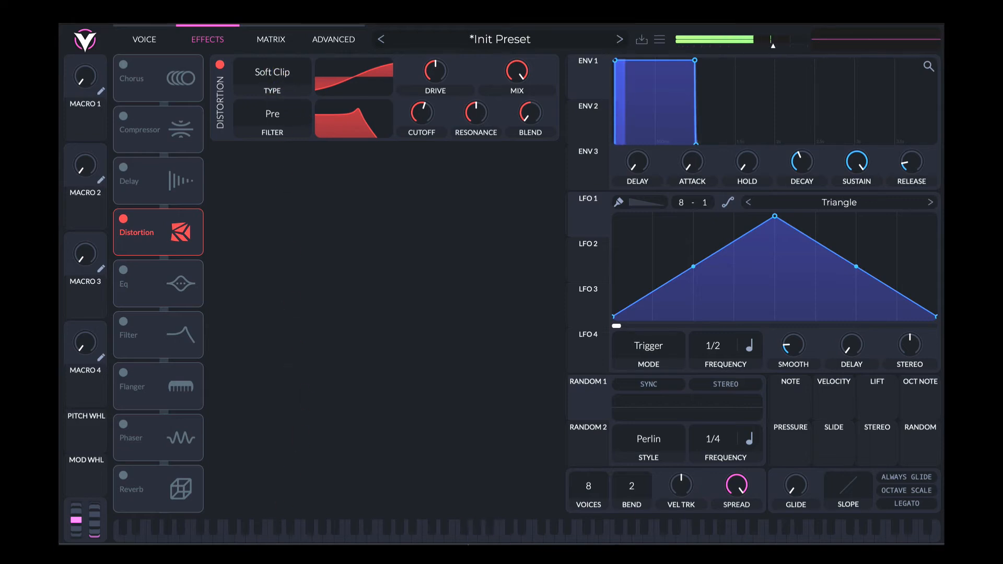
left_click(285, 71)
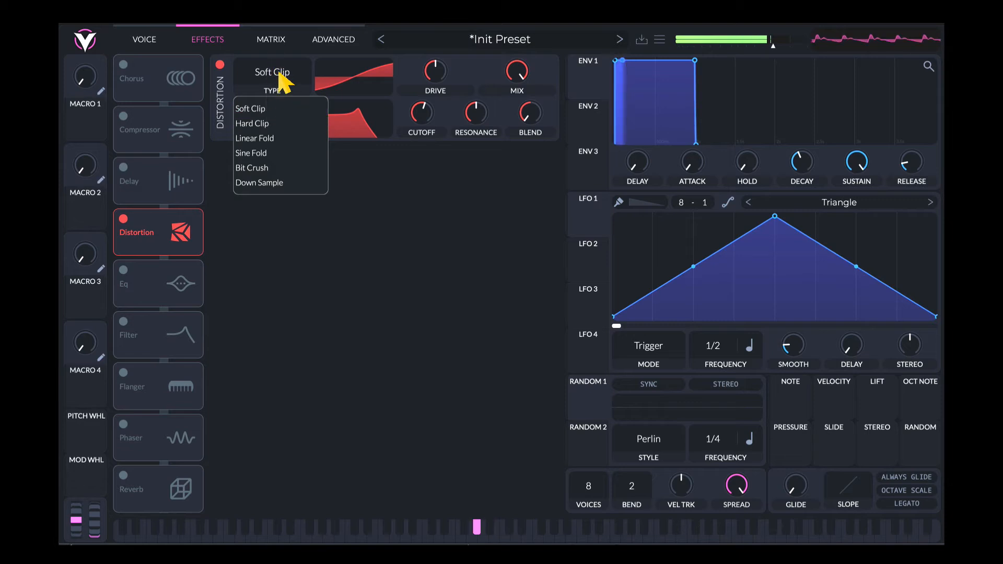
left_click(278, 109)
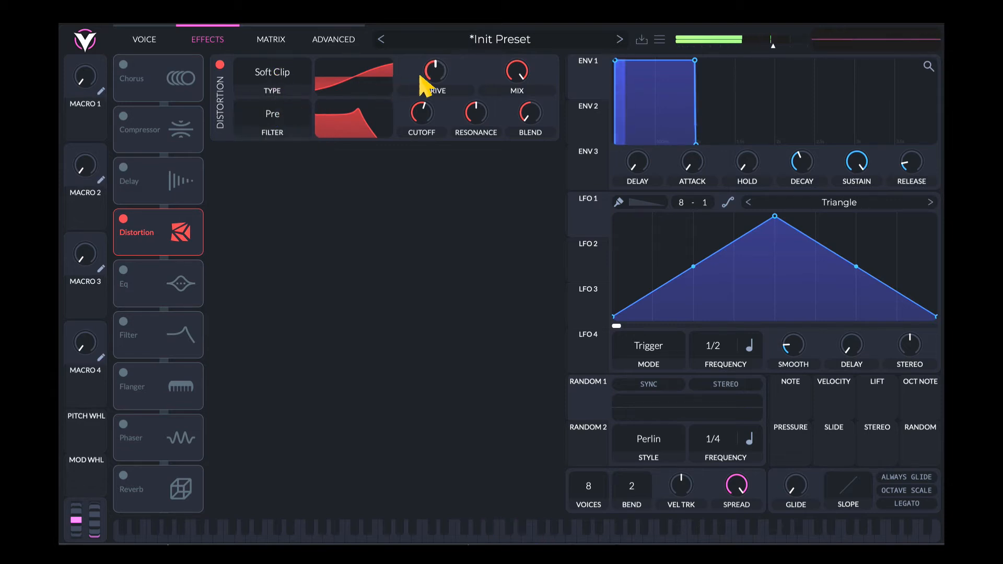
Step: Raise the distortion drive to its maximum and lower the master output volume to about -15 dB
left_click_drag(433, 73, 433, 38)
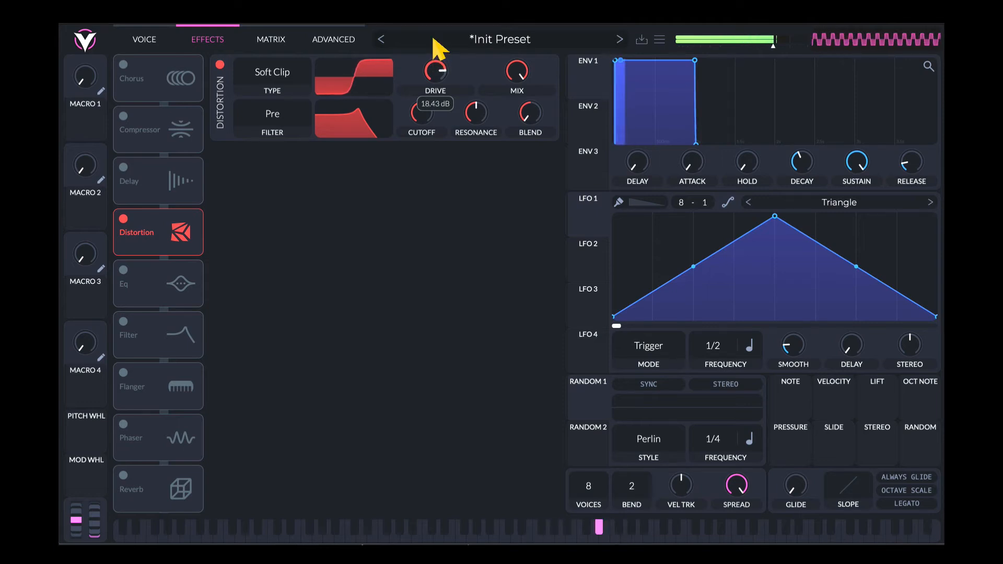
mouse_move(770, 48)
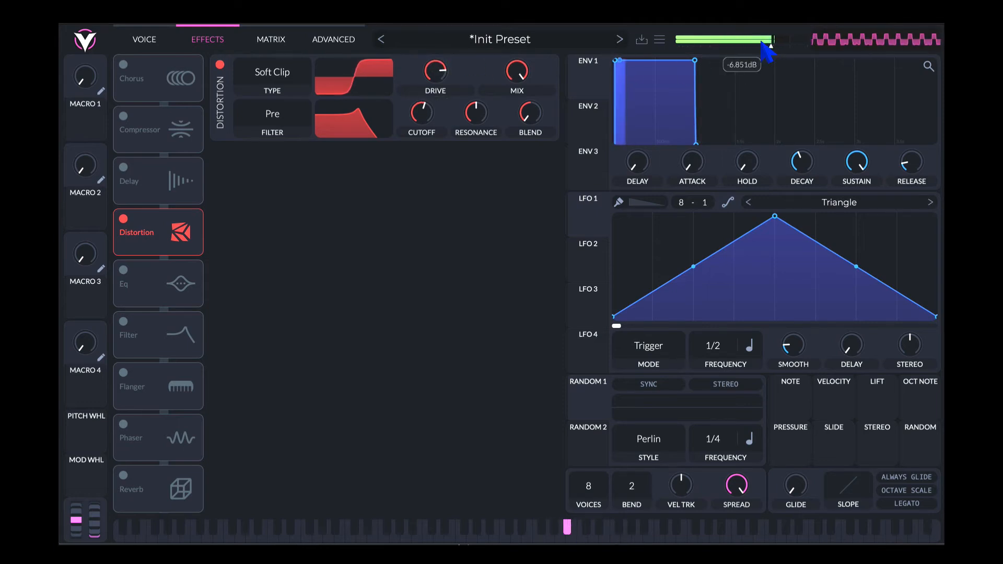
left_click_drag(755, 45, 745, 45)
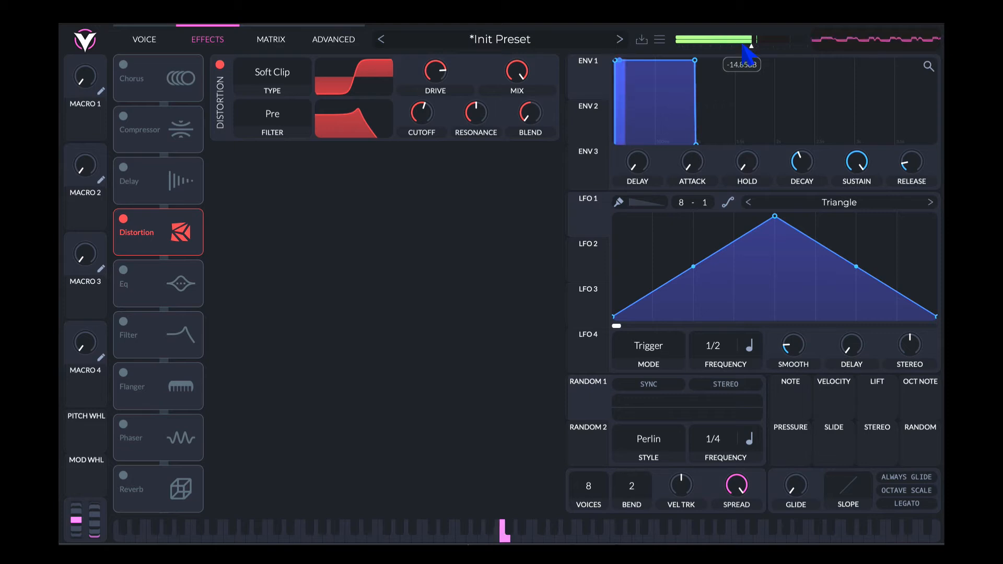
left_click_drag(433, 72, 434, 49)
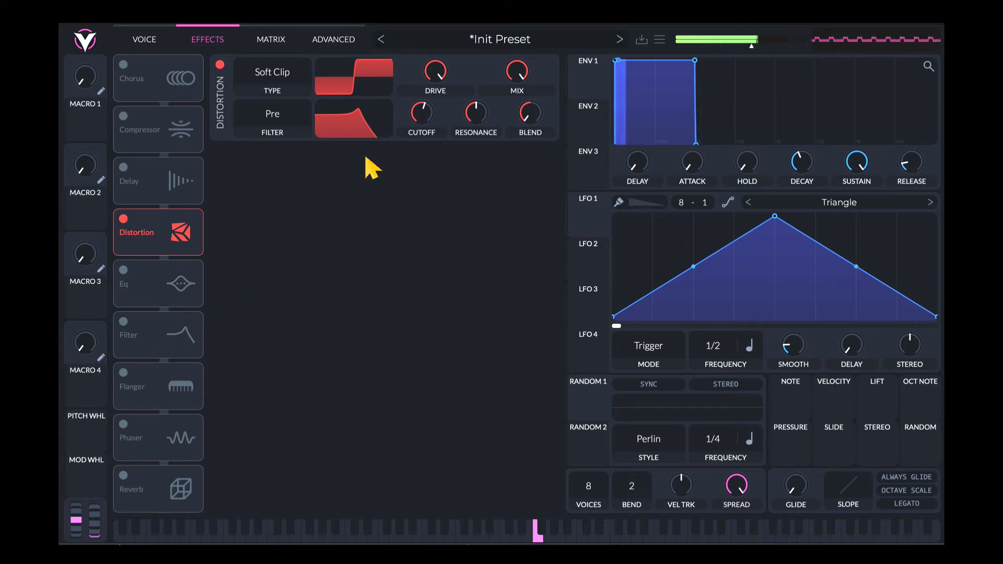
Step: Raise the distortion filter's cutoff slightly, increase its resonance, and raise its blend to about a quarter
left_click_drag(421, 122, 477, 103)
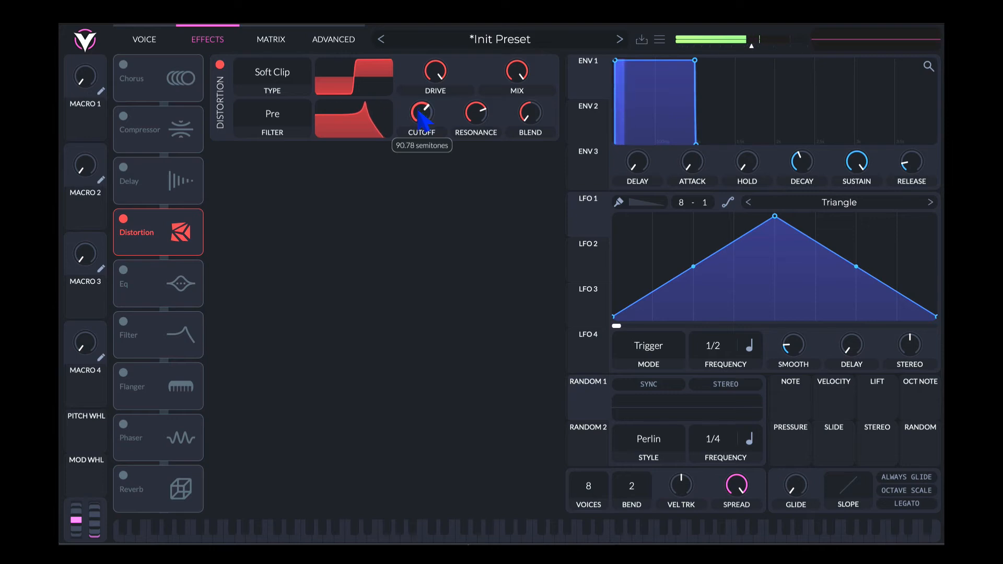
left_click_drag(418, 114, 418, 112)
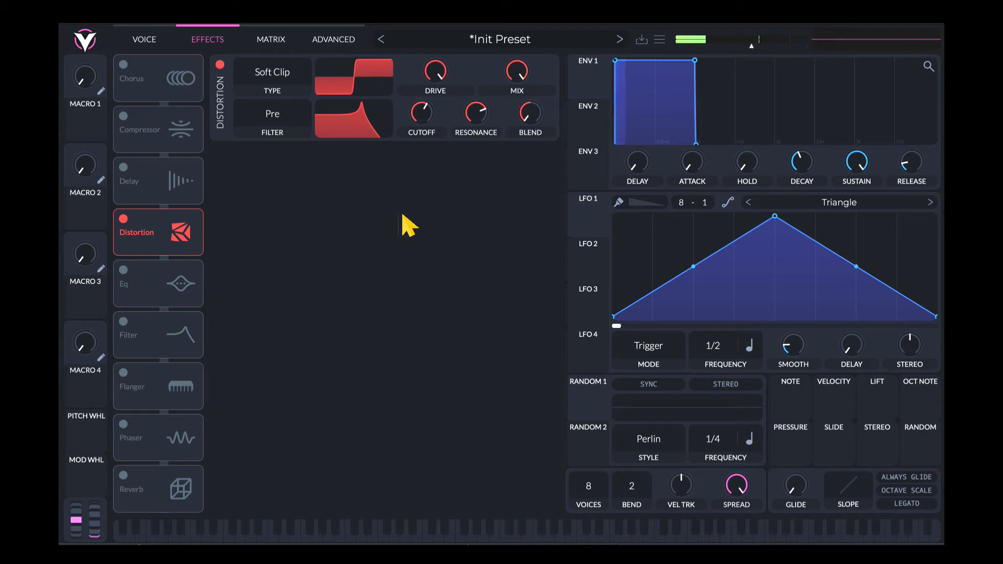
mouse_move(525, 106)
left_mouse_down()
mouse_move(539, 37)
mouse_move(546, 152)
mouse_move(549, 58)
mouse_move(551, 116)
mouse_move(533, 117)
left_mouse_up()
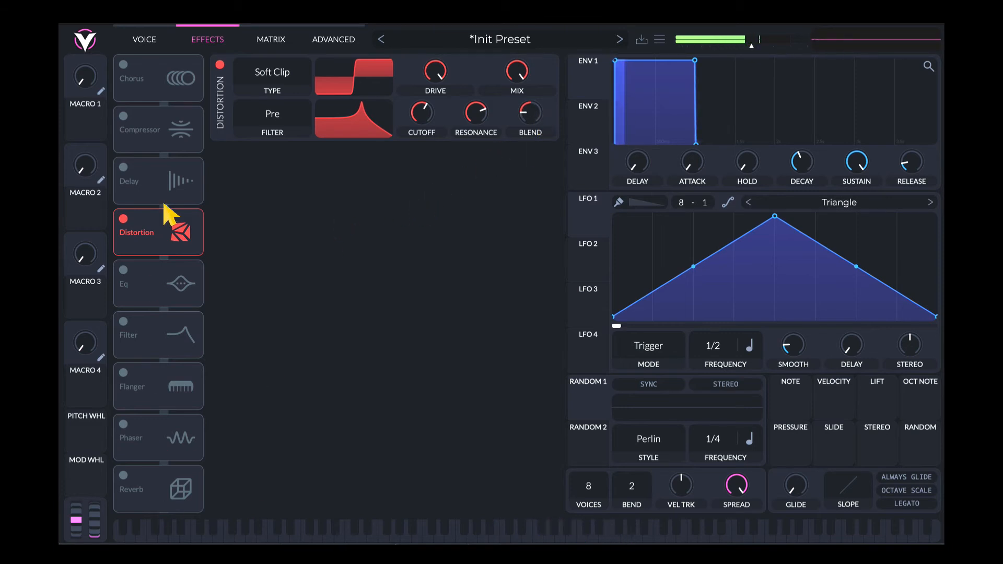
Step: Enable the Compressor effect in Multiband mode and adjust its low, band and high gains
left_click(123, 115)
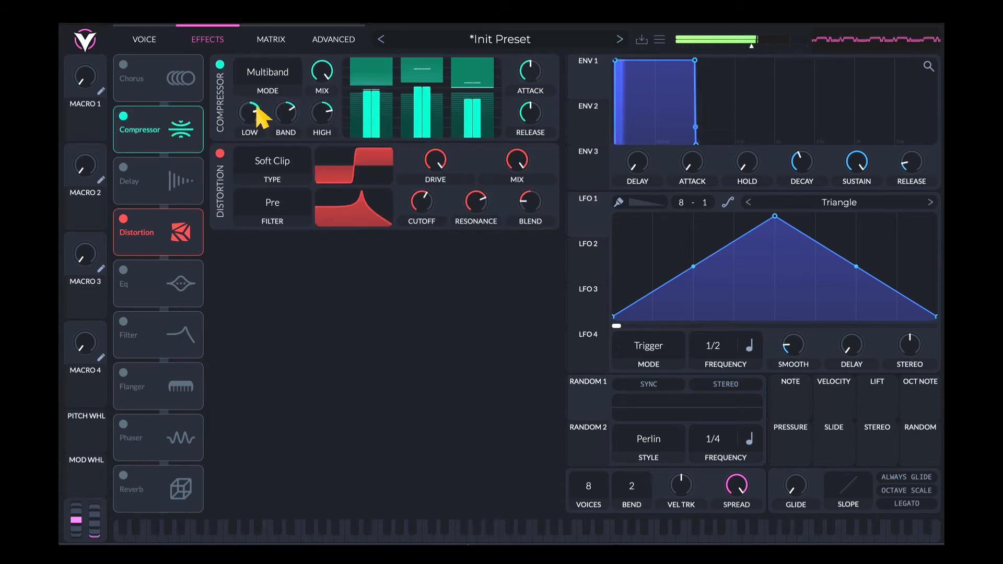
left_click_drag(244, 107, 322, 104)
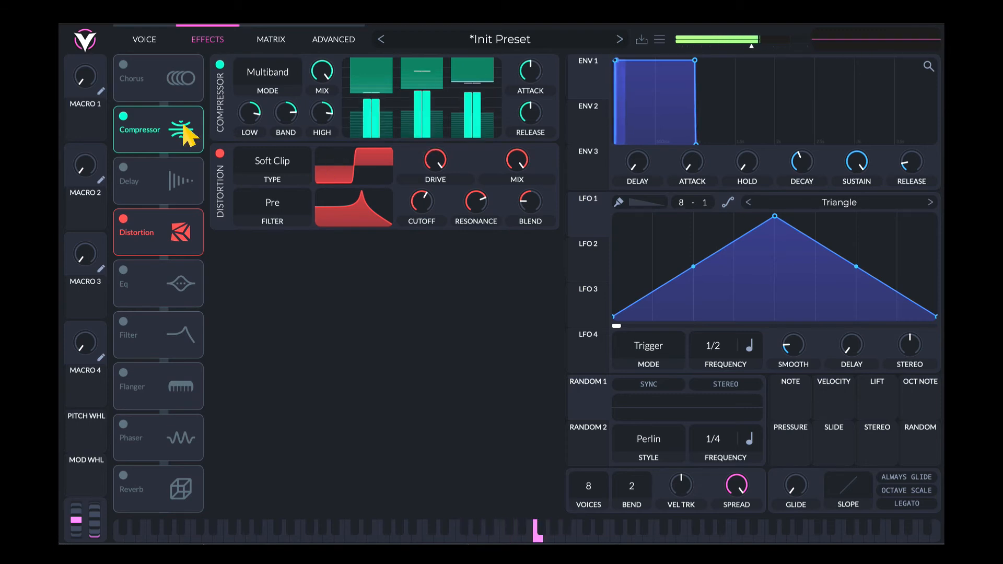
Step: Bypass the Compressor effect and re-enable it to compare the sound with and without compression
left_click(118, 111)
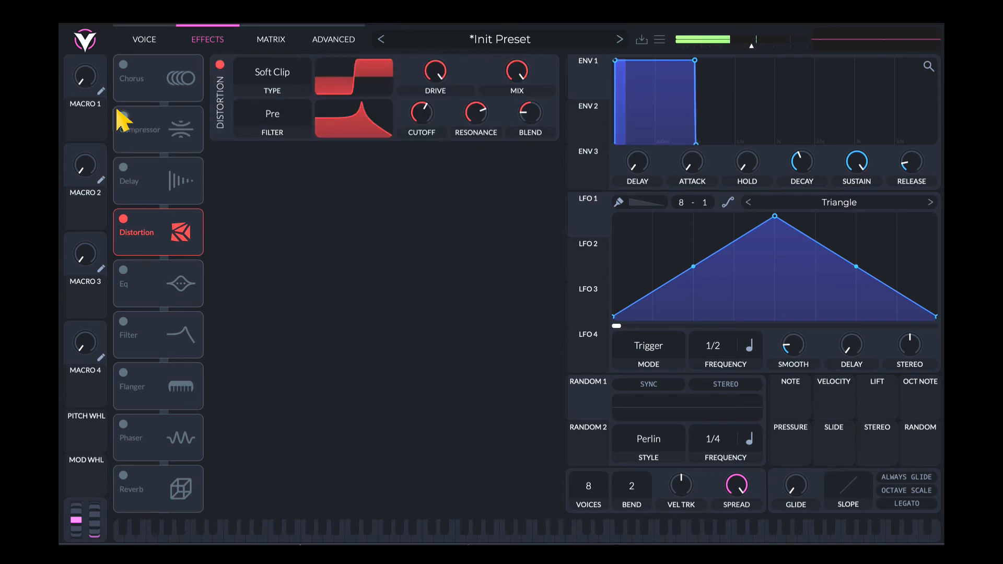
left_click(118, 112)
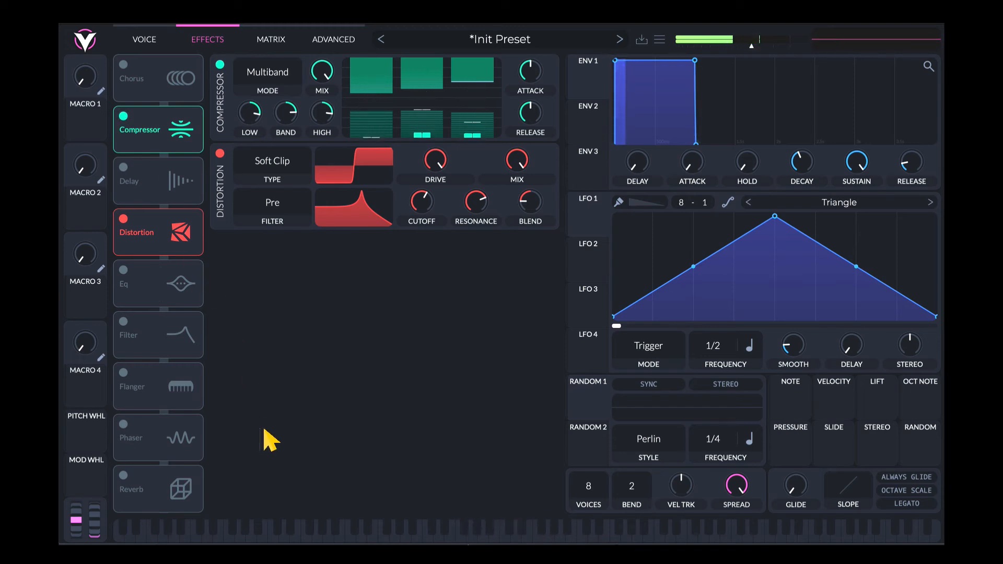
Step: Enable the Reverb and Delay effects and move Delay below Distortion in the effects chain
left_click(124, 475)
left_click(124, 167)
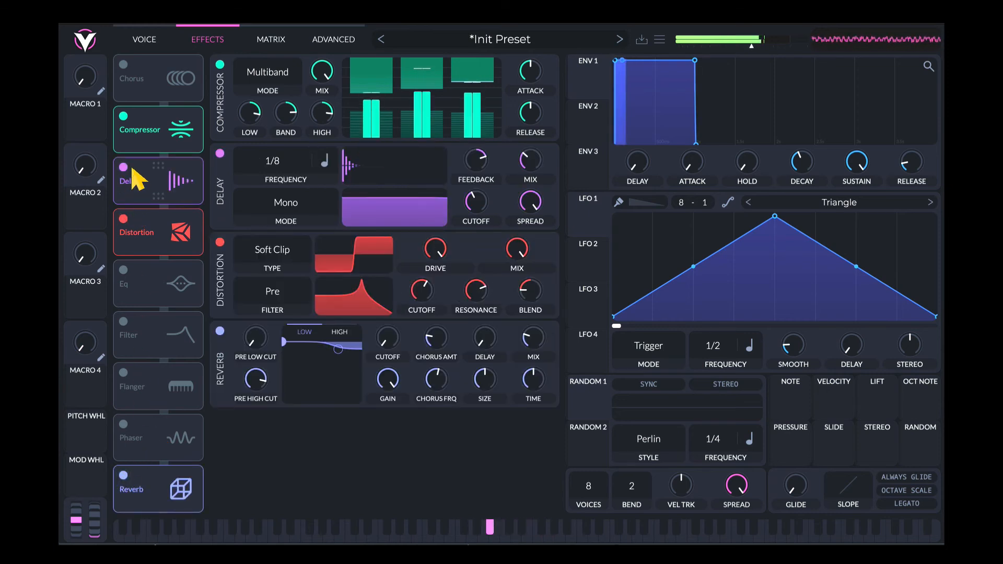
left_click_drag(134, 166, 140, 235)
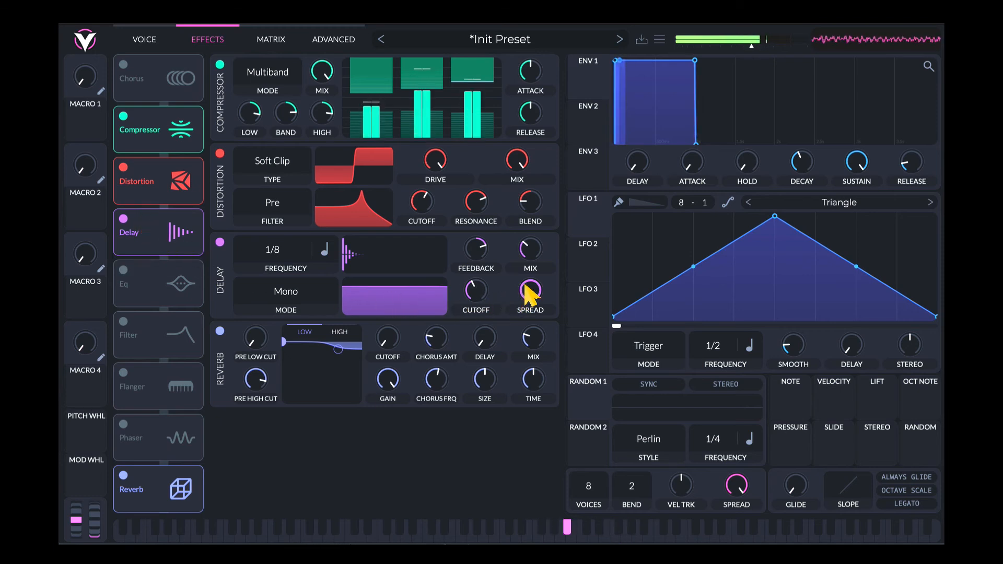
Step: Reduce the delay filter's spread to its minimum and lower its cutoff slightly
left_click_drag(530, 291, 530, 417)
left_click_drag(475, 290, 471, 291)
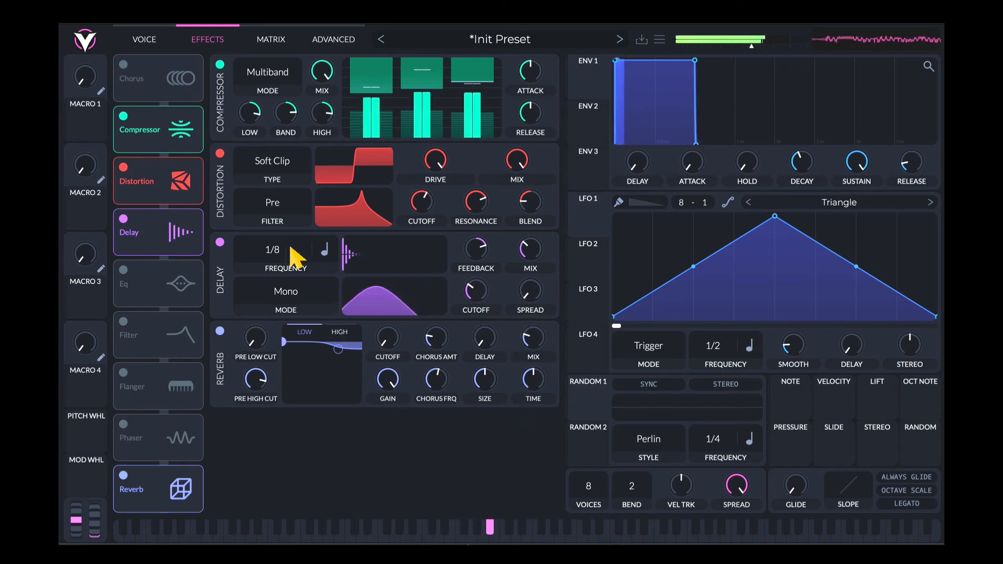
Step: Set the delay to Ping Pong mode with both frequencies at 1/4 and reduce its mix
left_click(287, 292)
left_click(263, 358)
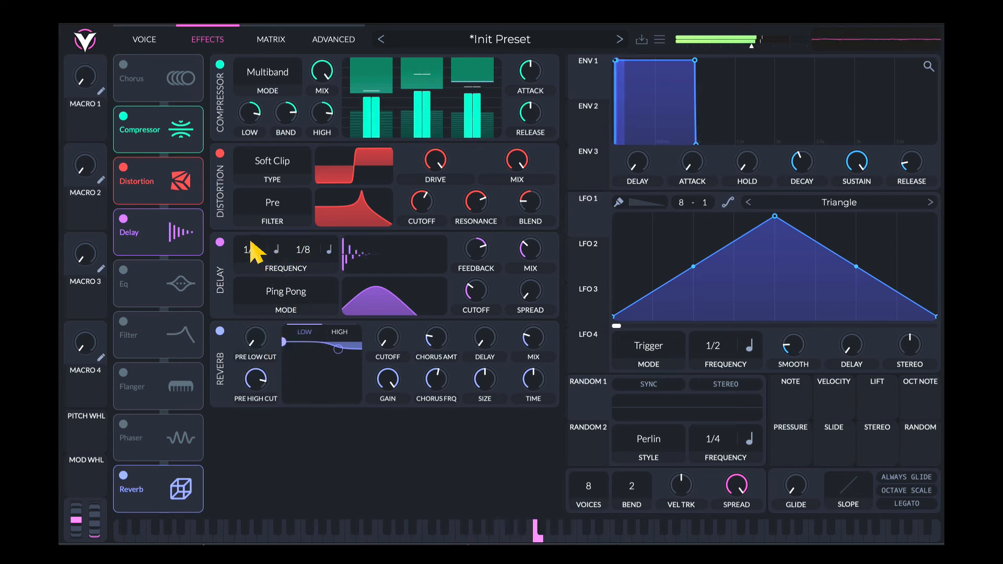
left_click_drag(251, 258, 252, 274)
left_click_drag(303, 247, 303, 268)
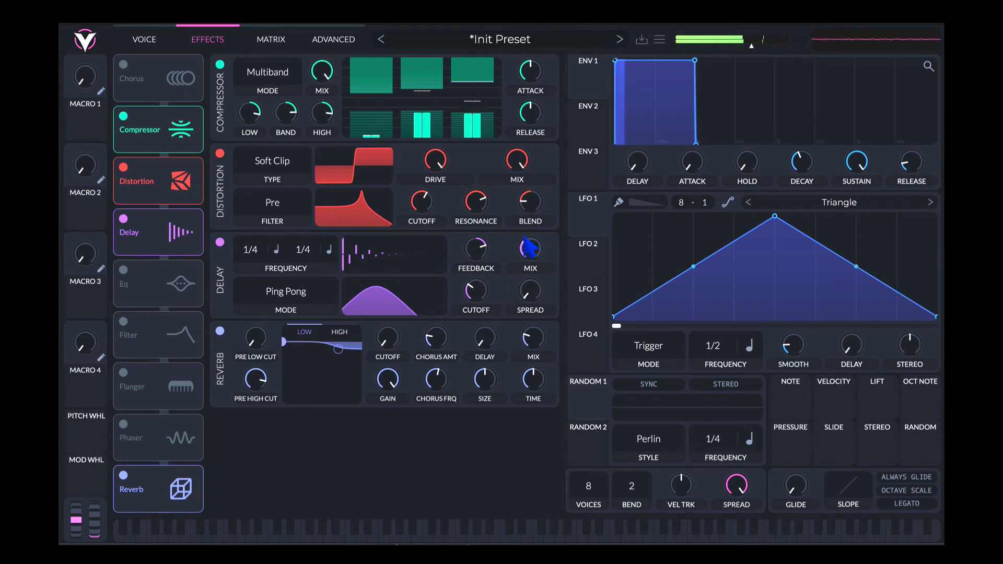
left_click_drag(529, 251, 528, 259)
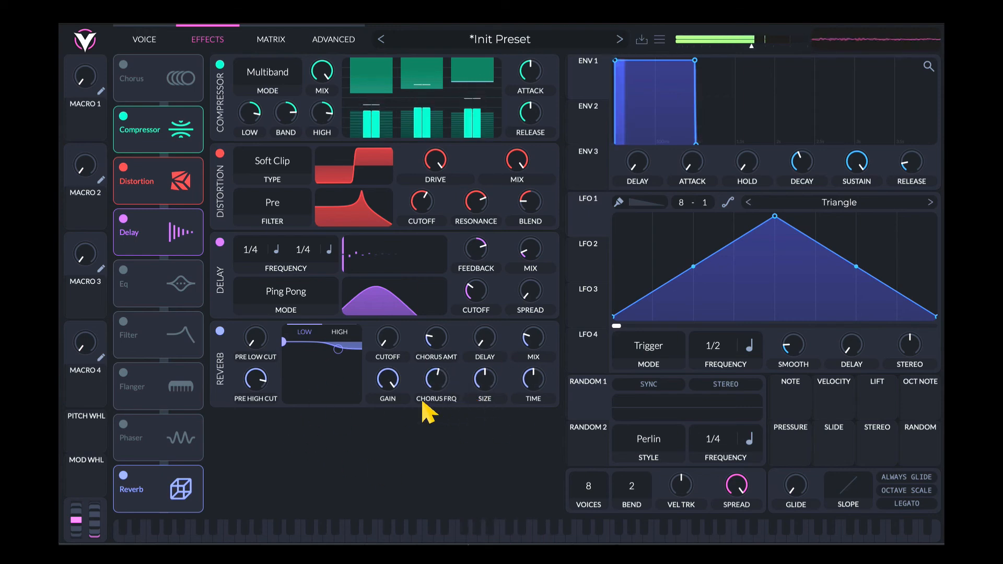
Step: Enable the EQ effect, switch its low band to a low cut, and shift that band's cutoff higher
left_click(123, 271)
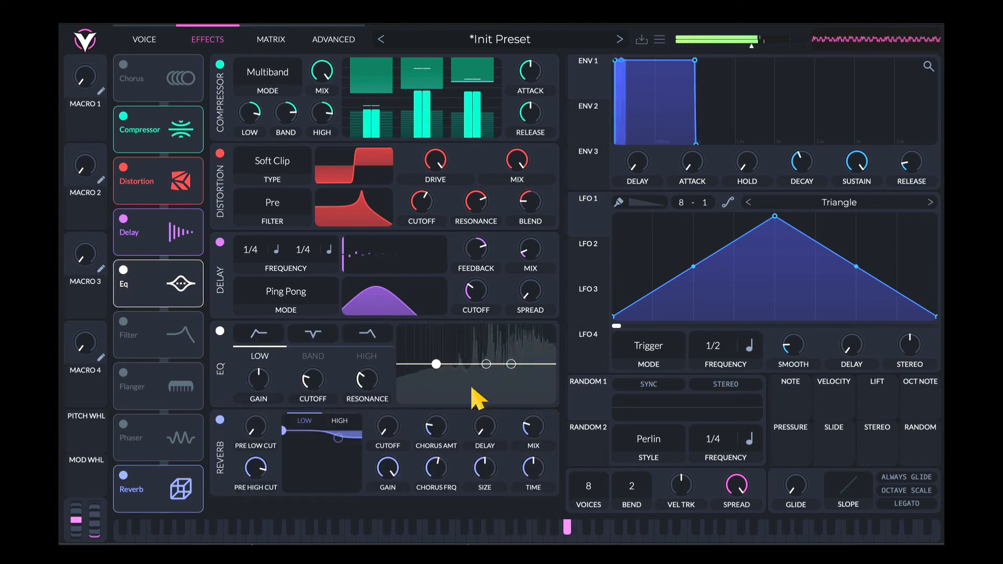
left_click(259, 333)
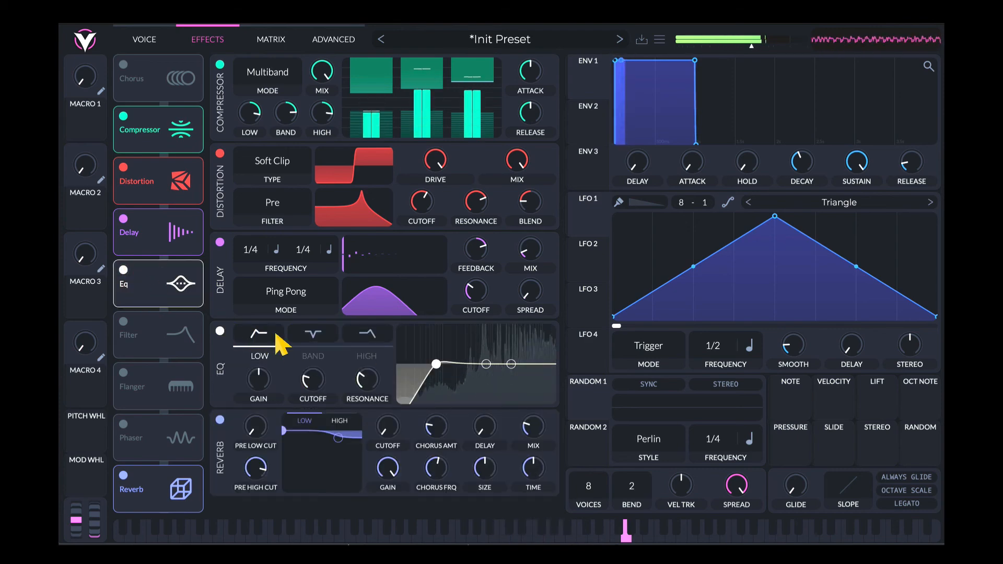
left_click_drag(436, 363, 505, 351)
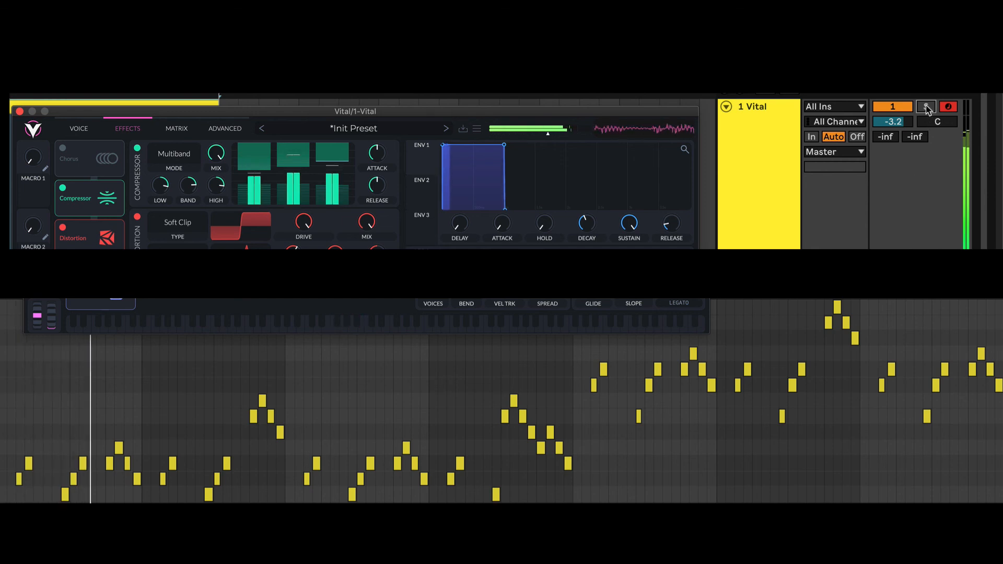
Step: Toggle solo on and off several times for the 1 Vital track in Ableton Live during playback to compare the sound
left_click(926, 107)
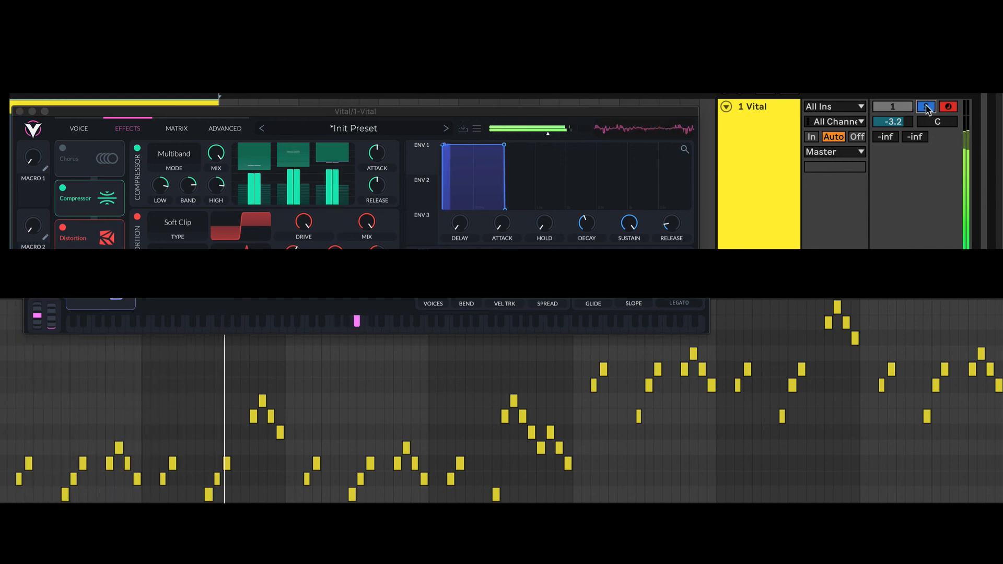
left_click(926, 107)
left_click(926, 107)
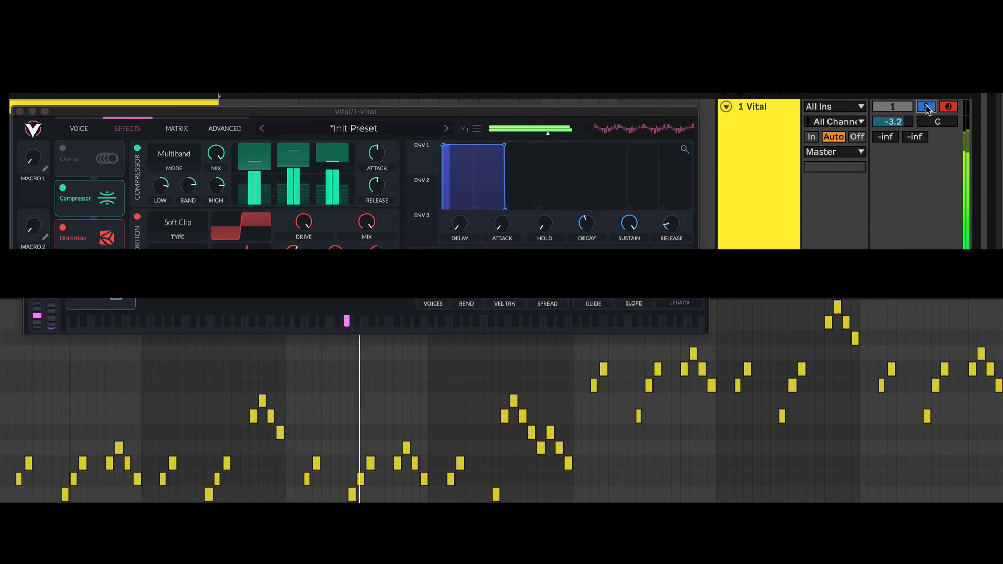
left_click(926, 107)
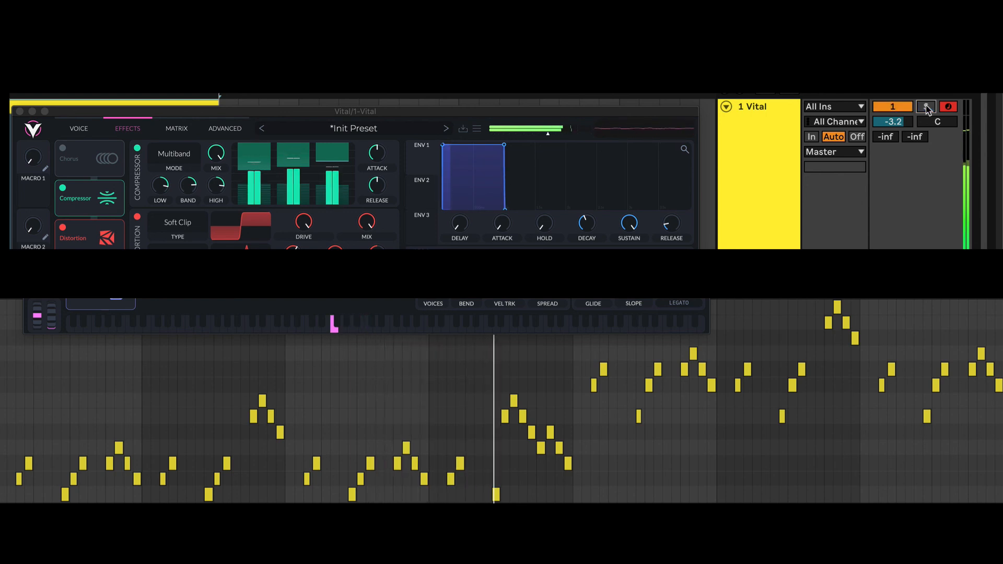
left_click(926, 107)
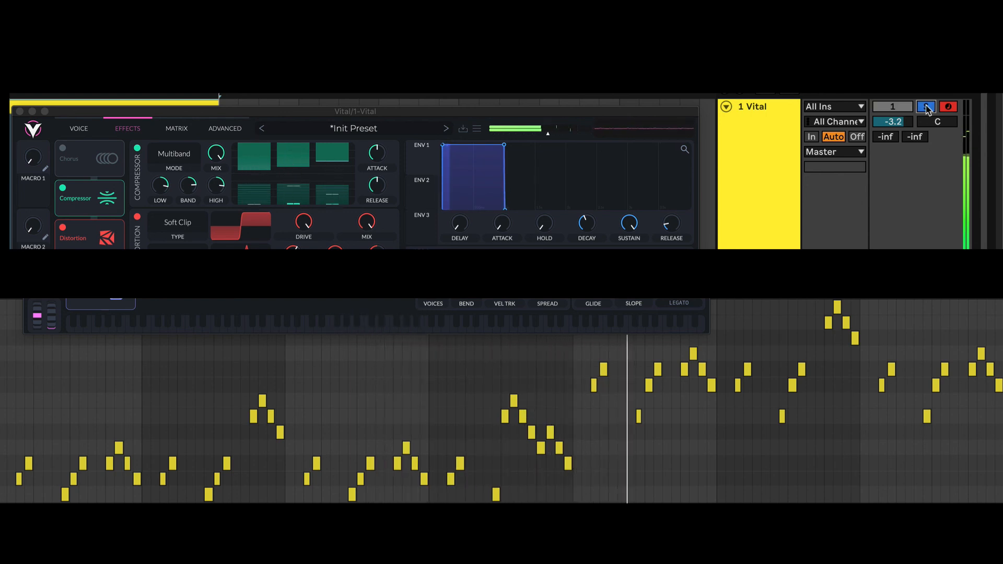
left_click(927, 107)
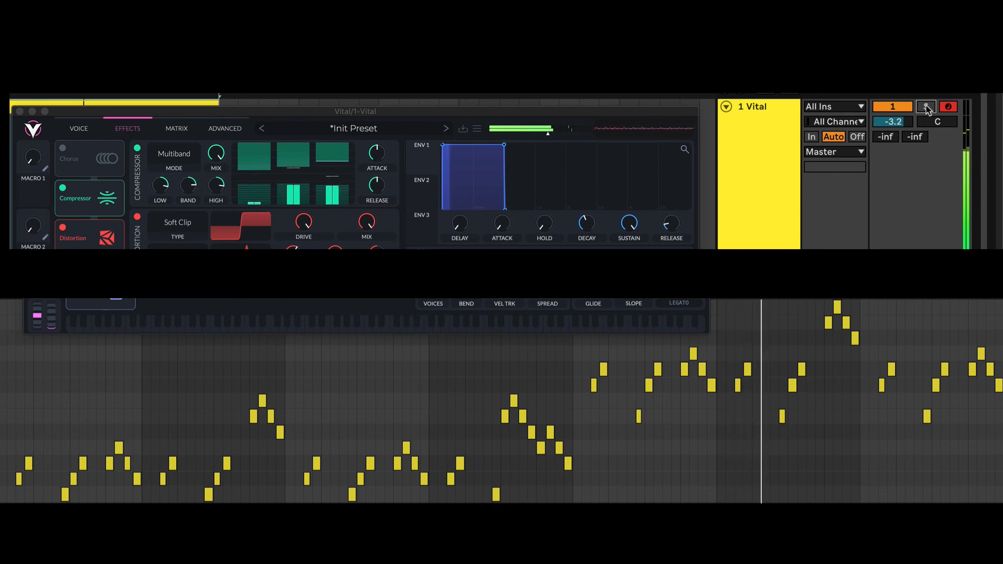
left_click(926, 108)
left_click(927, 107)
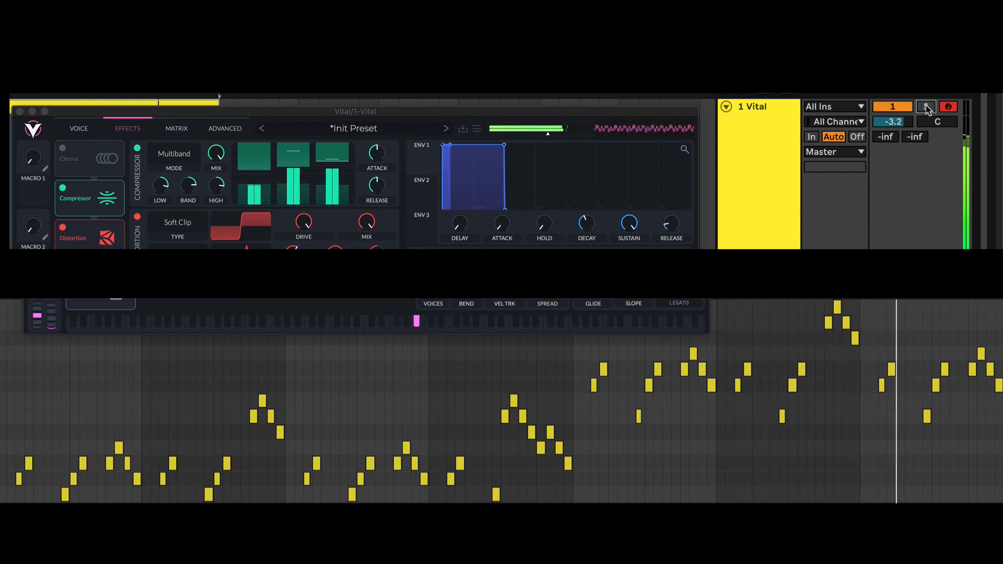